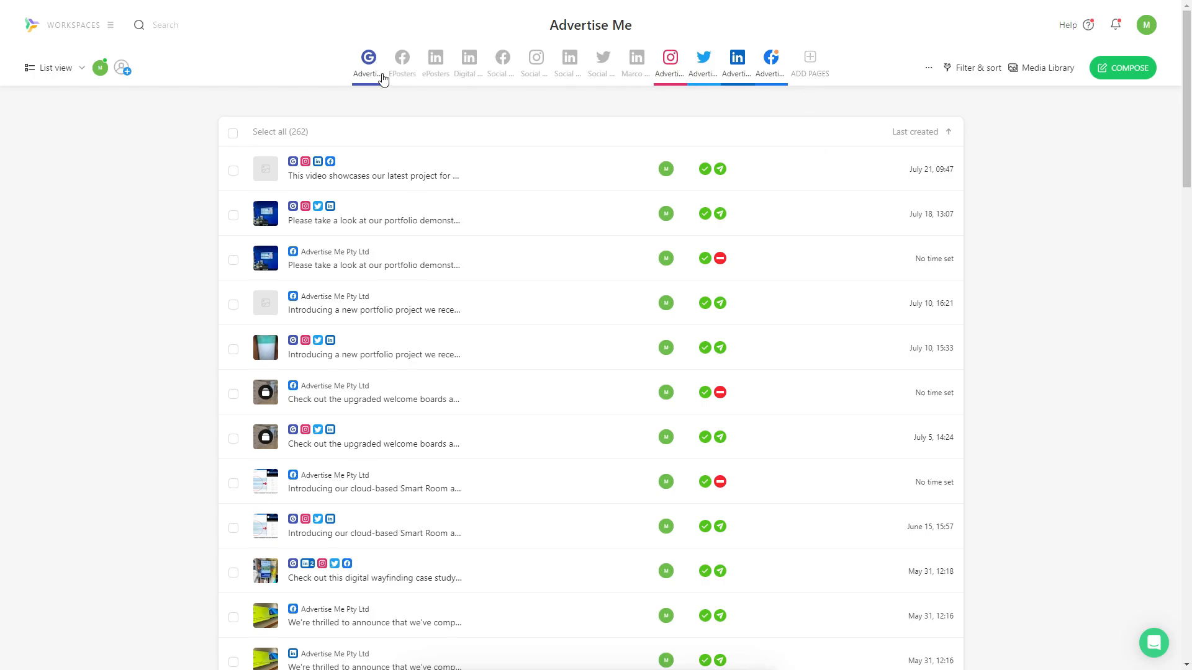
{"action": "mouse_move", "coordinate": [764, 75]}
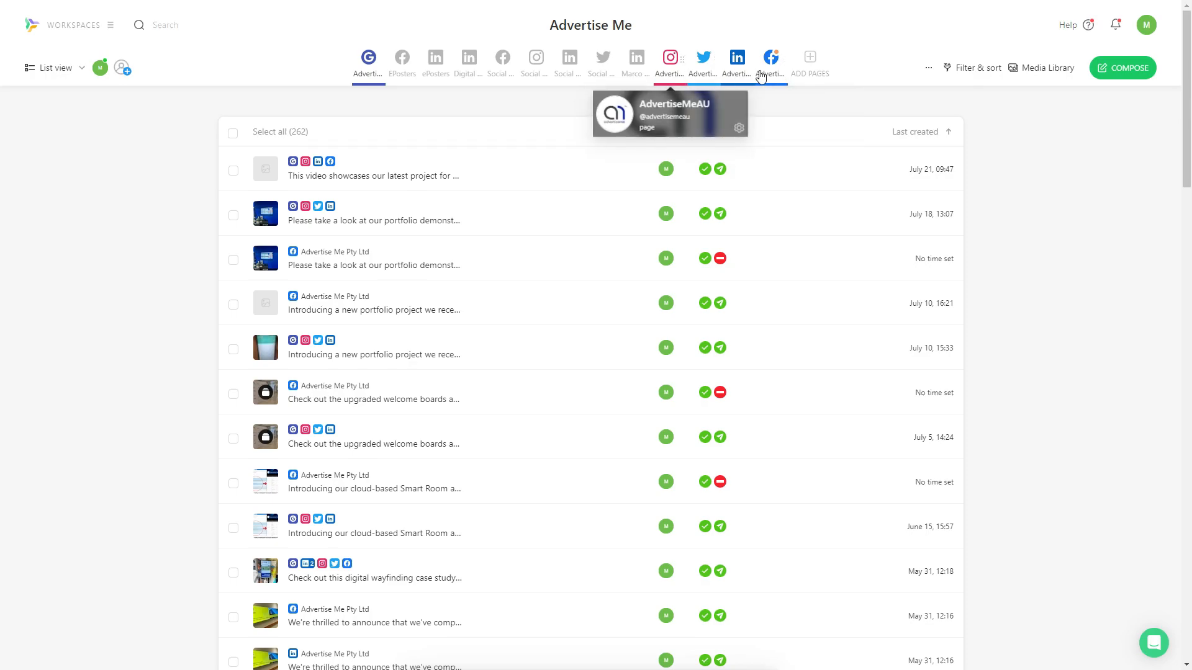
{"action": "mouse_move", "coordinate": [370, 77]}
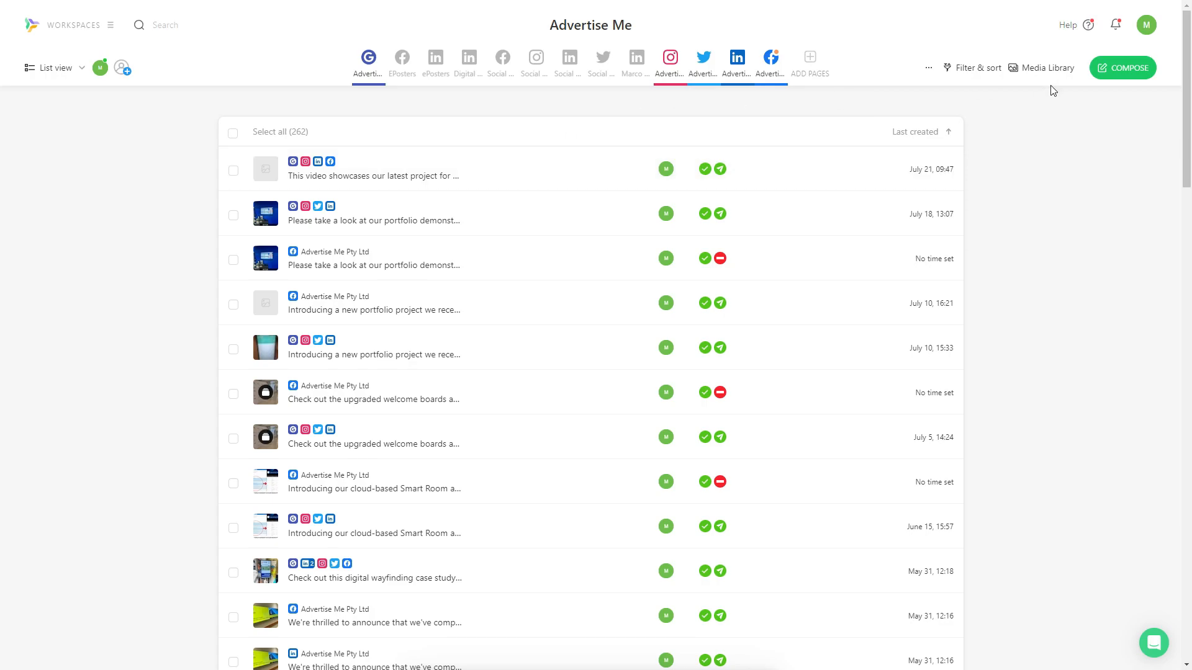
{"action": "left_click", "coordinate": [1112, 70]}
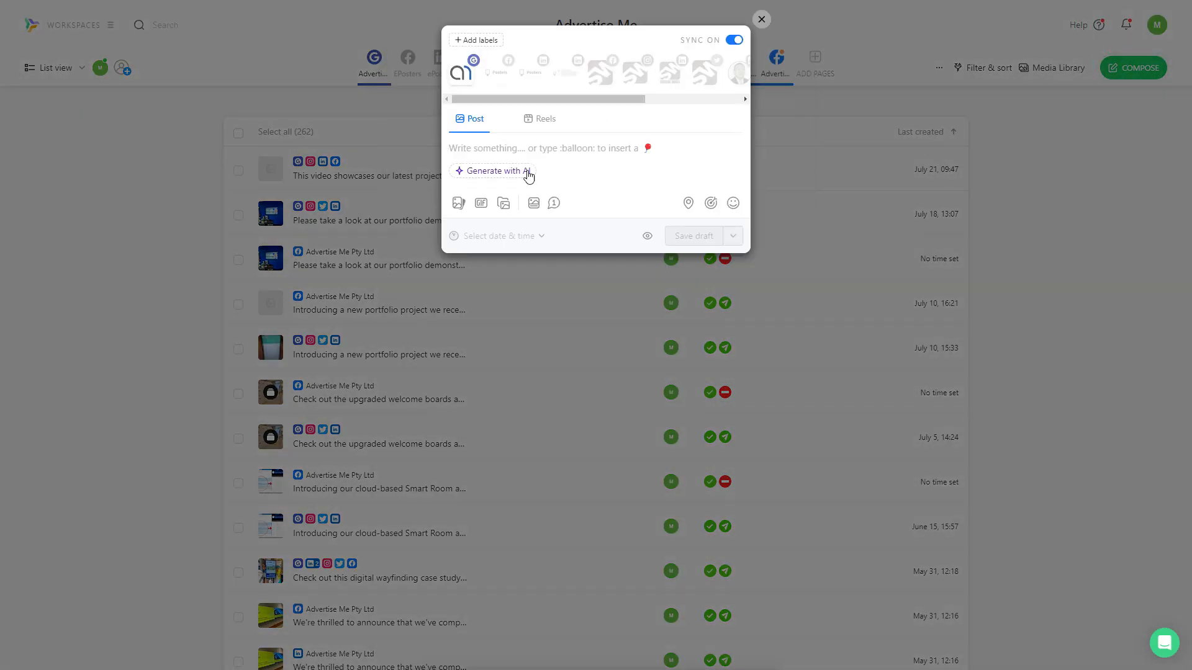
{"action": "left_click", "coordinate": [620, 150]}
{"action": "type", "text": "Promote thi"}
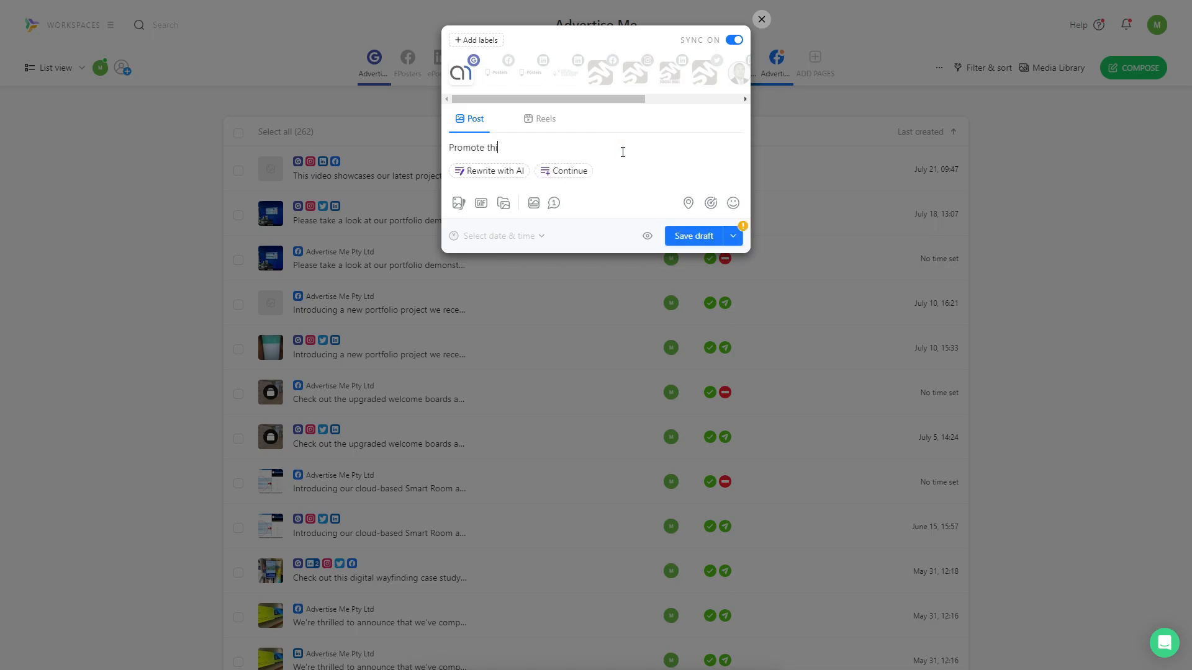
{"action": "type", "text": "s article about our digital signage software"}
{"action": "type", "text": "https://advertiseme.tv/digital-signage-software-for-medical-centres/"}
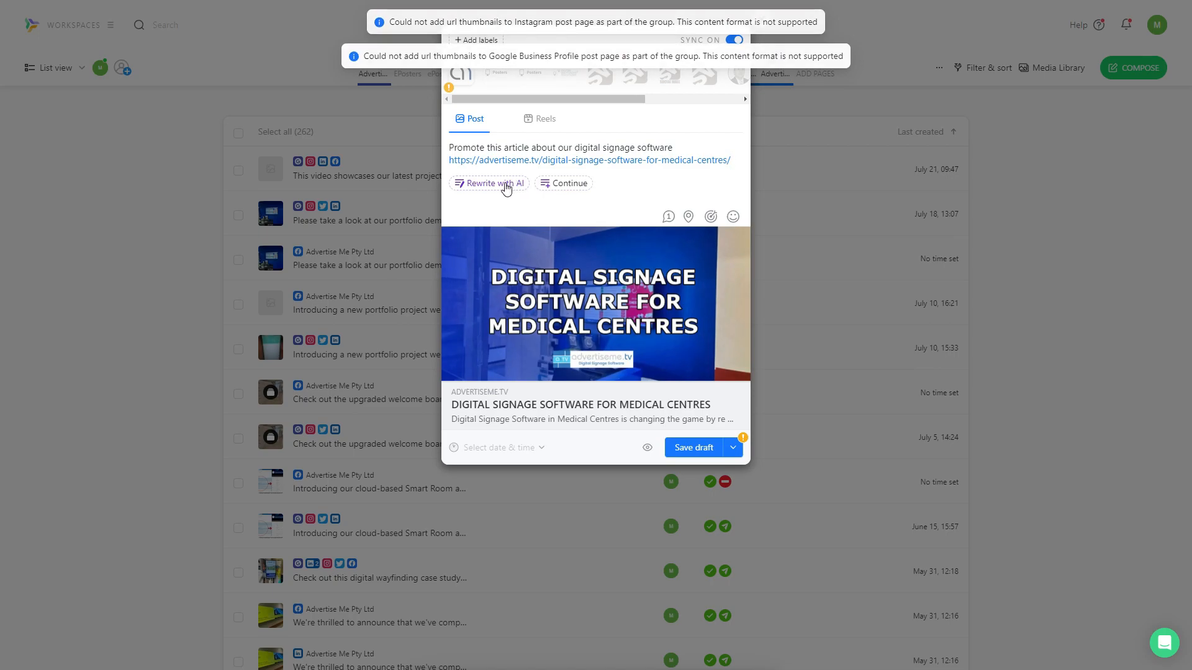
Step: Rewrite the post with AI using the Expand concept option and replace the original text with the generated version
{"action": "left_click", "coordinate": [506, 184]}
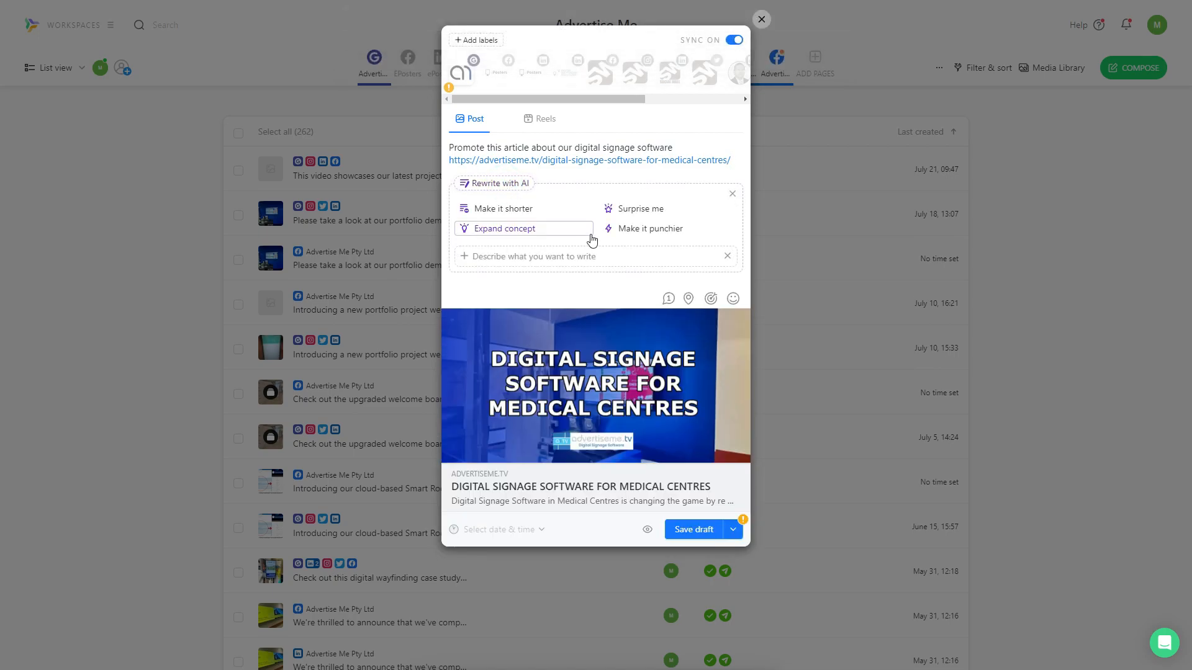
{"action": "left_click", "coordinate": [513, 236]}
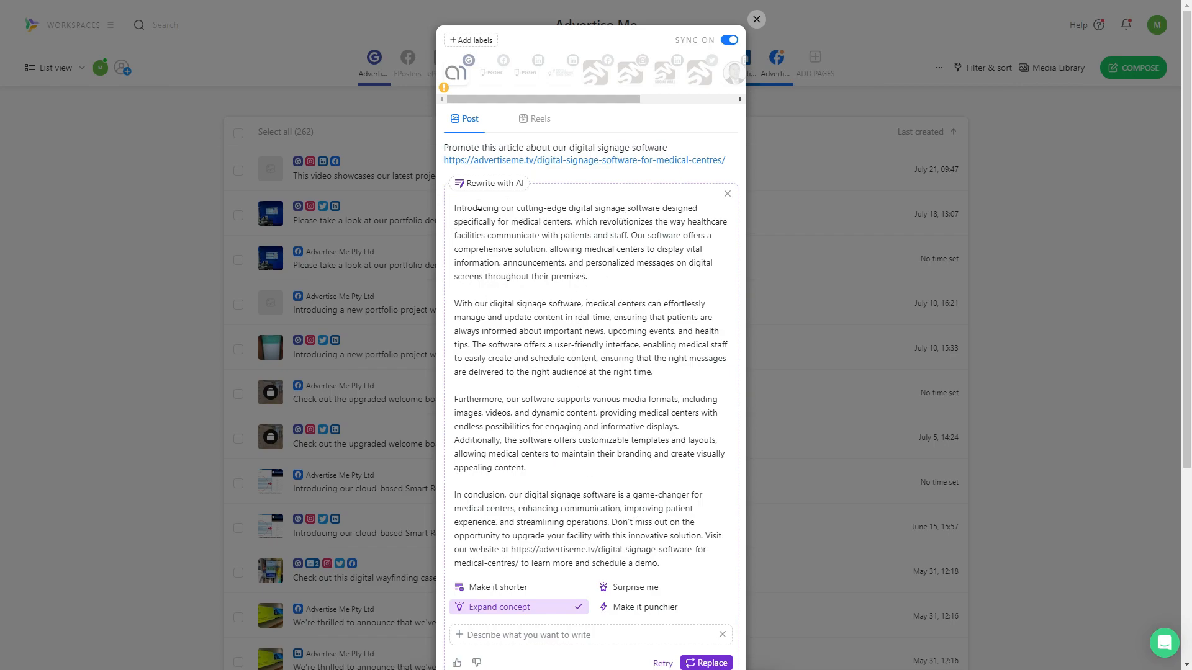
{"action": "left_click", "coordinate": [706, 663]}
Step: Add the hashtags #digitalsignage #digitalsolutions #medicalcentre #medicalpractice #advertiseme at the end of the post
{"action": "type", "text": "digitalsignage #di"}
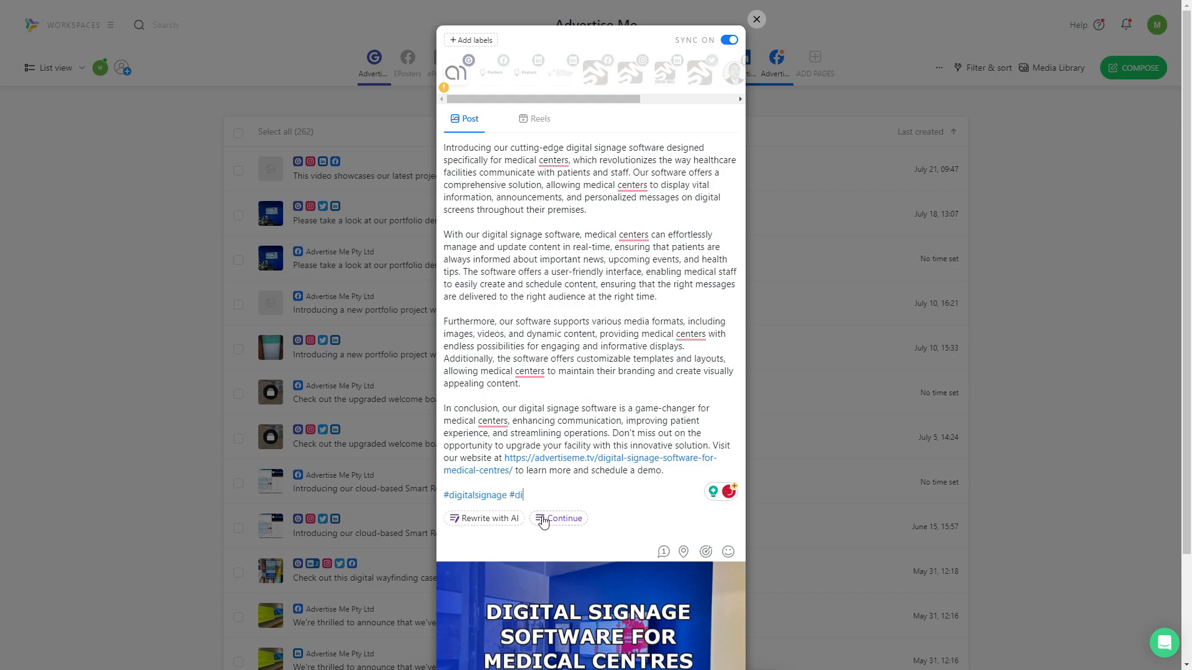
{"action": "type", "text": "solutions #me"}
{"action": "left_click", "coordinate": [543, 520]}
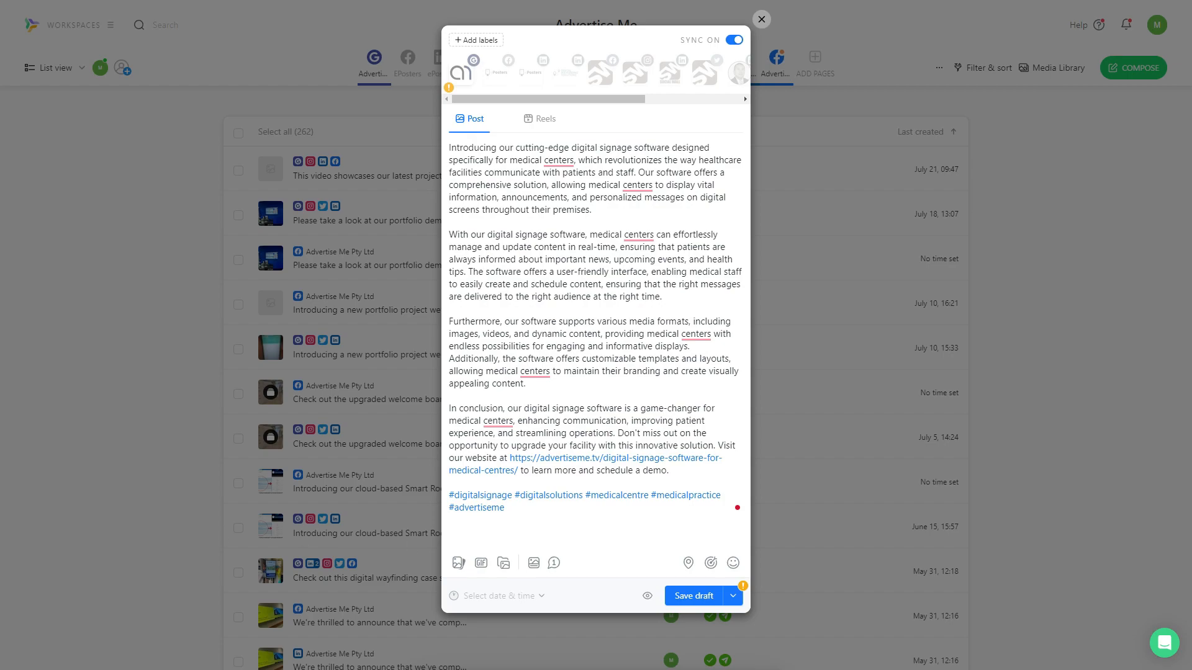
Step: Replace the post's link preview with the "Digital Signage Software for Medical Centres" header image file
{"action": "left_click_drag", "start_coordinate": [0, 541], "coordinate": [615, 543]}
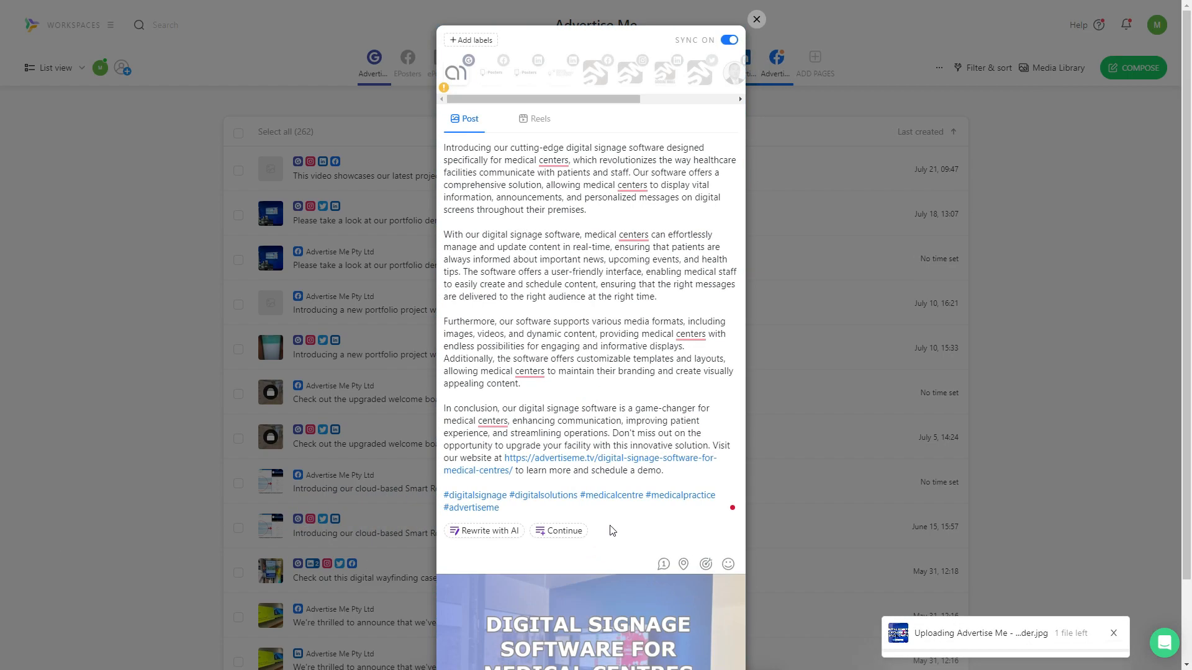
{"action": "scroll", "coordinate": [613, 532], "scroll_direction": "up", "scroll_amount": 3}
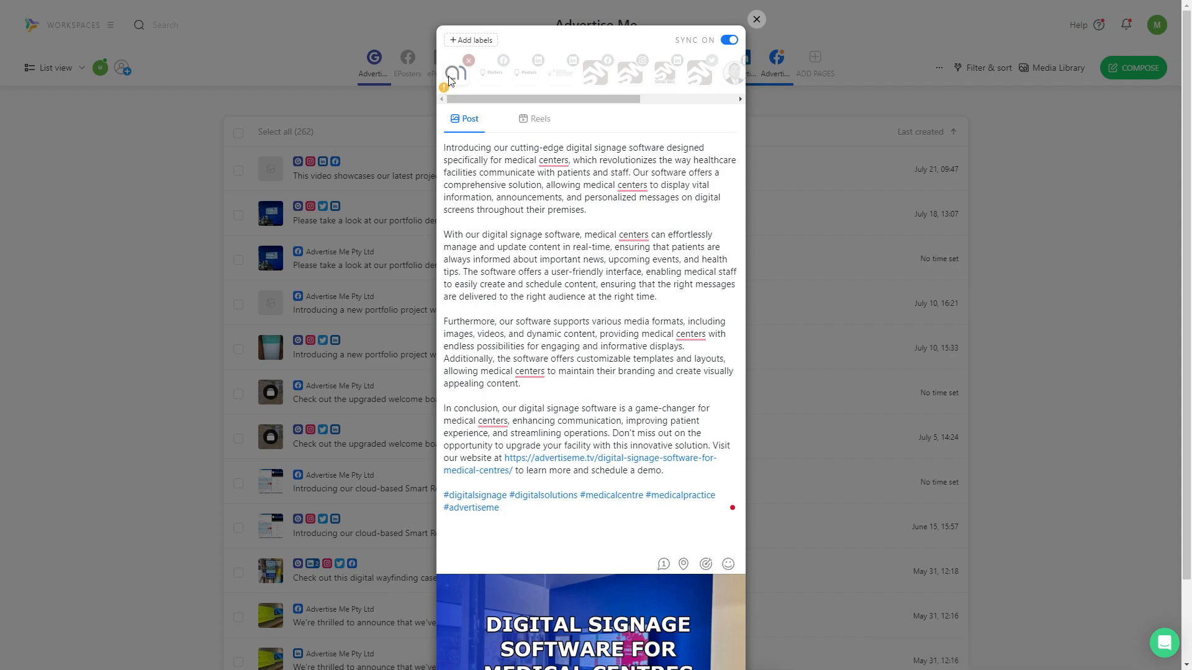
{"action": "mouse_move", "coordinate": [460, 87]}
Step: Correct the spelling of the flagged word "centers" to "centres" in the last two paragraphs of the post
{"action": "left_click", "coordinate": [690, 334]}
{"action": "left_click", "coordinate": [694, 371]}
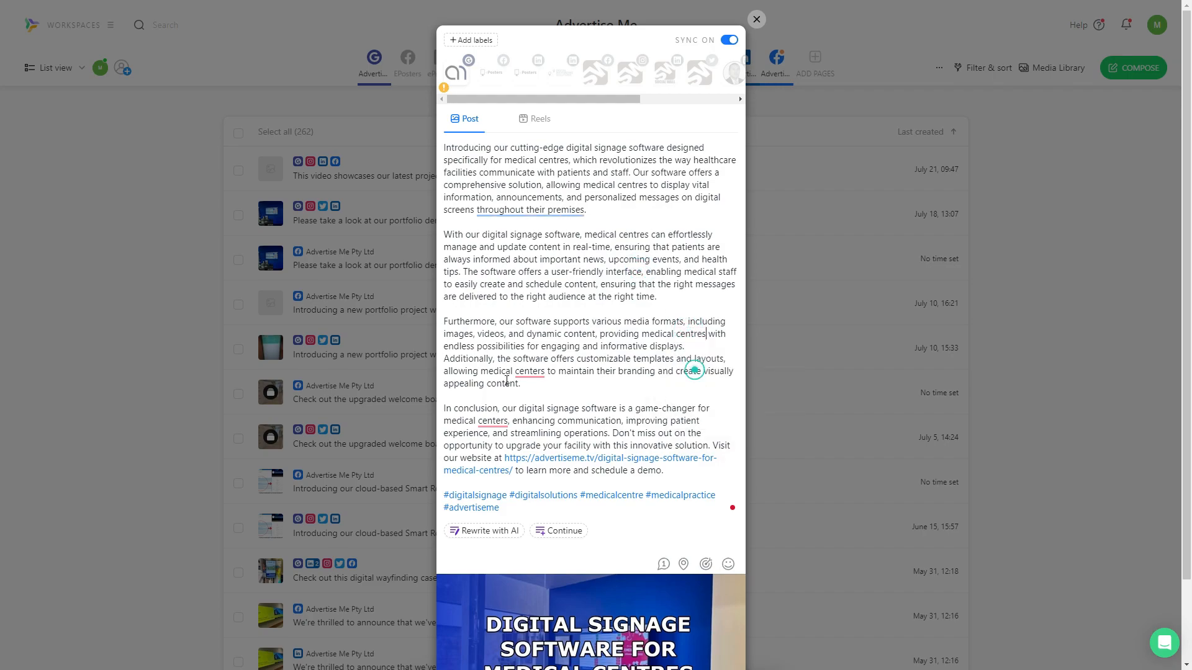
{"action": "left_click", "coordinate": [530, 373]}
{"action": "left_click", "coordinate": [532, 404]}
{"action": "left_click", "coordinate": [490, 427]}
{"action": "left_click", "coordinate": [493, 454]}
Step: Trim the post by removing "throughout their premises", the "Furthermore" paragraph and the "In conclusion" opening, so the last paragraph starts with "Our digital signage software"
{"action": "mouse_move", "coordinate": [445, 92]}
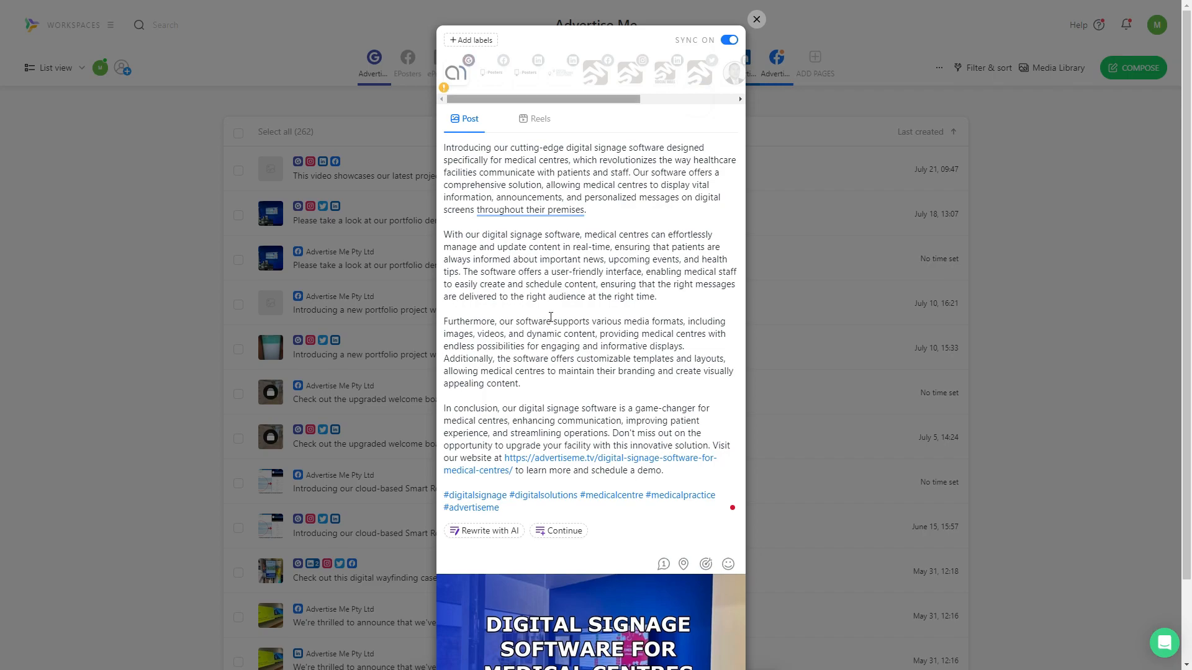
{"action": "left_click", "coordinate": [514, 215]}
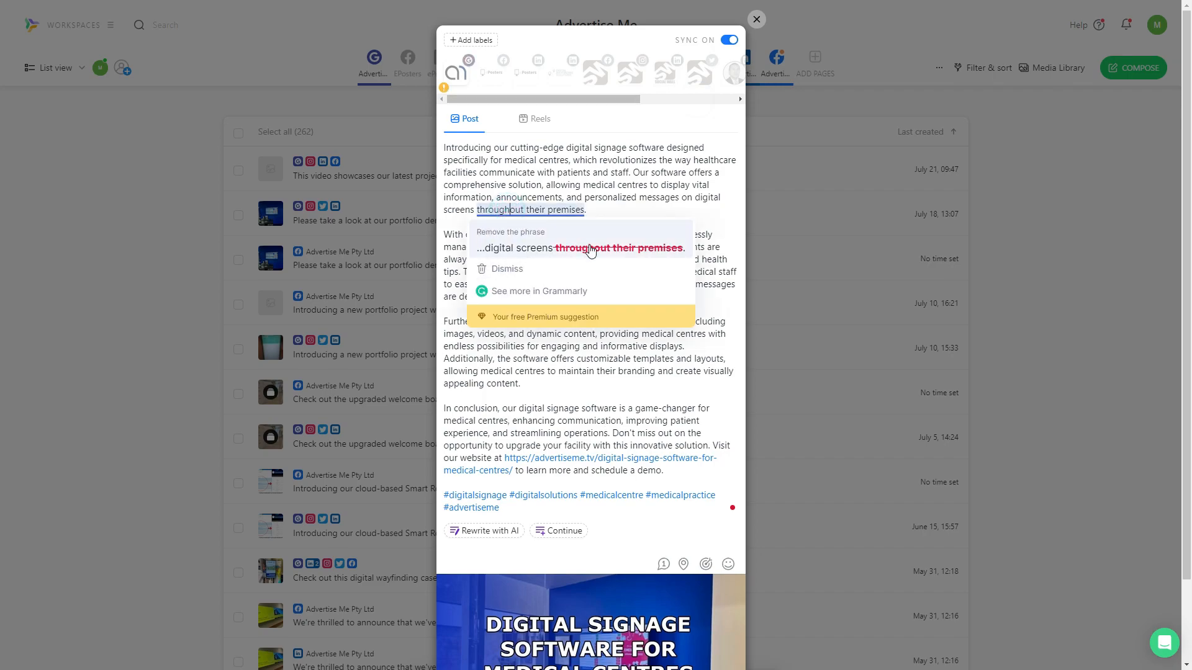
{"action": "left_click", "coordinate": [593, 247]}
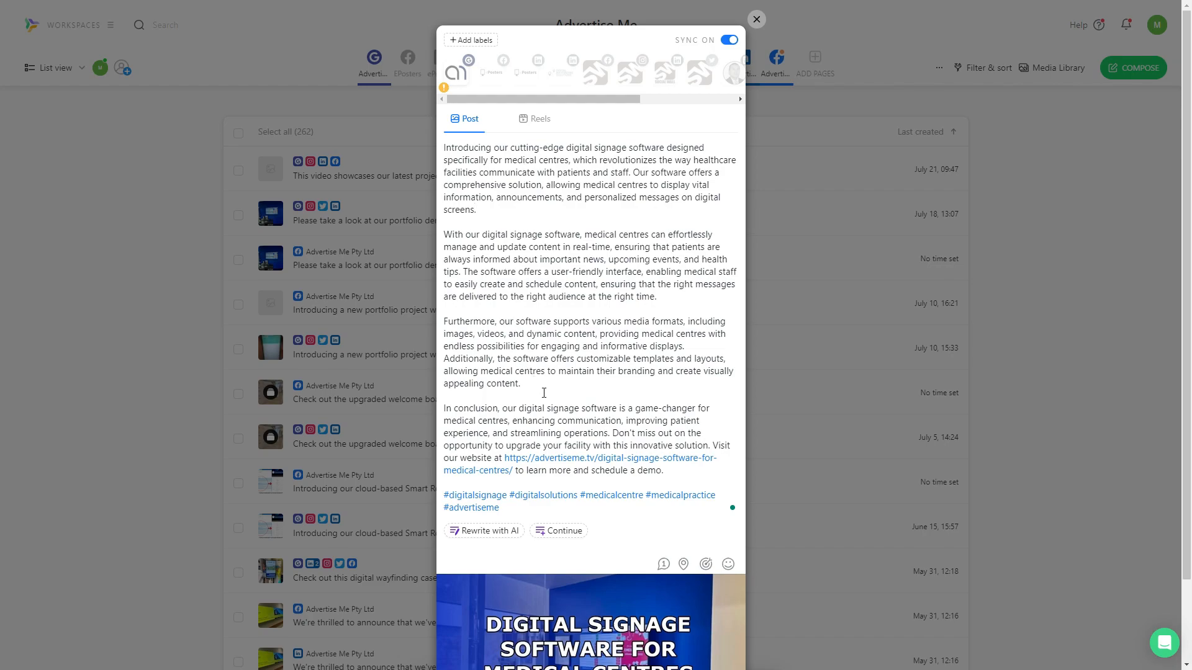
{"action": "left_click_drag", "start_coordinate": [544, 391], "coordinate": [446, 322]}
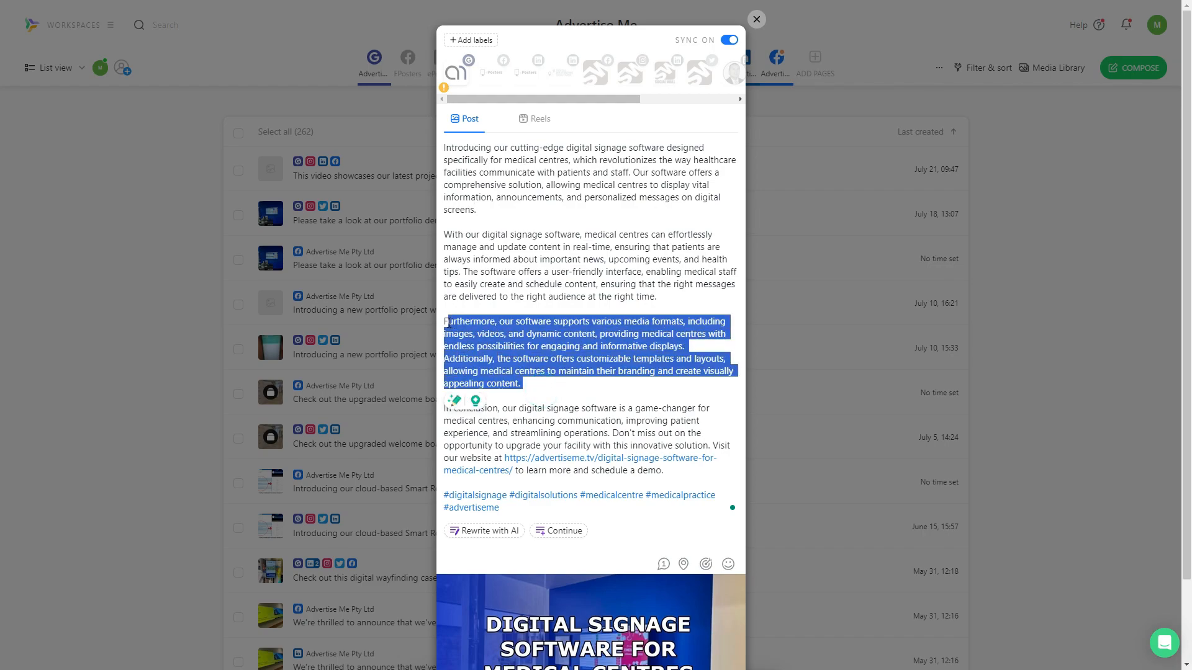
{"action": "key", "text": "BackSpace"}
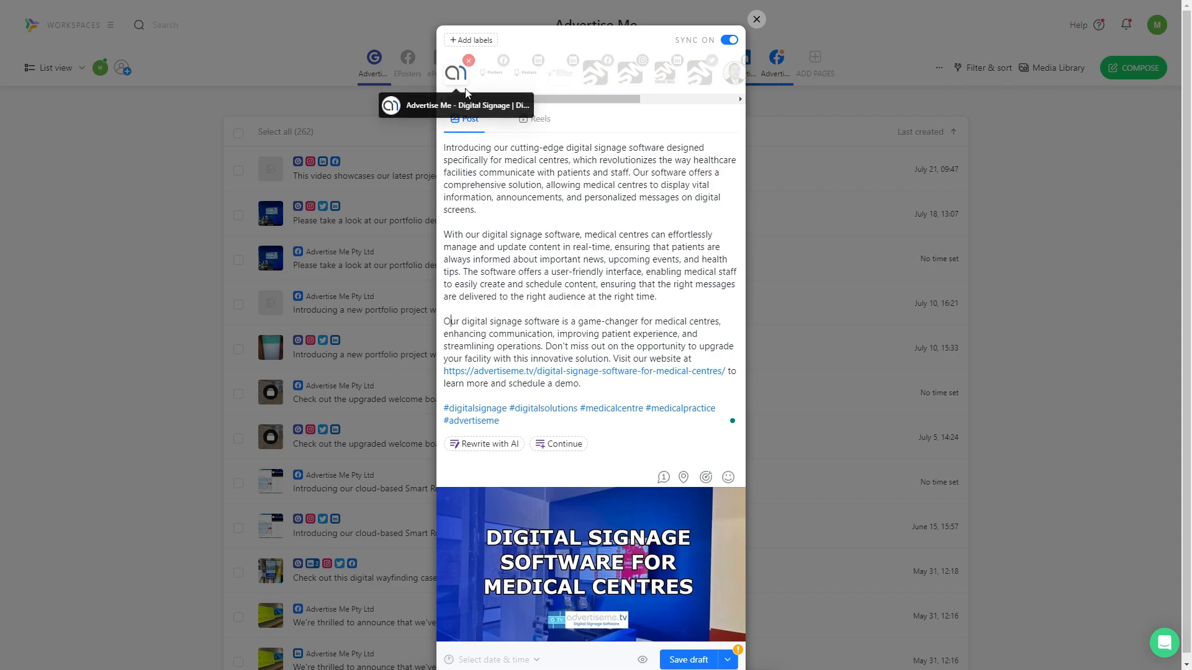
Step: Turn off content syncing so each page's version of the post can be edited separately
{"action": "left_click_drag", "start_coordinate": [519, 102], "coordinate": [607, 92]}
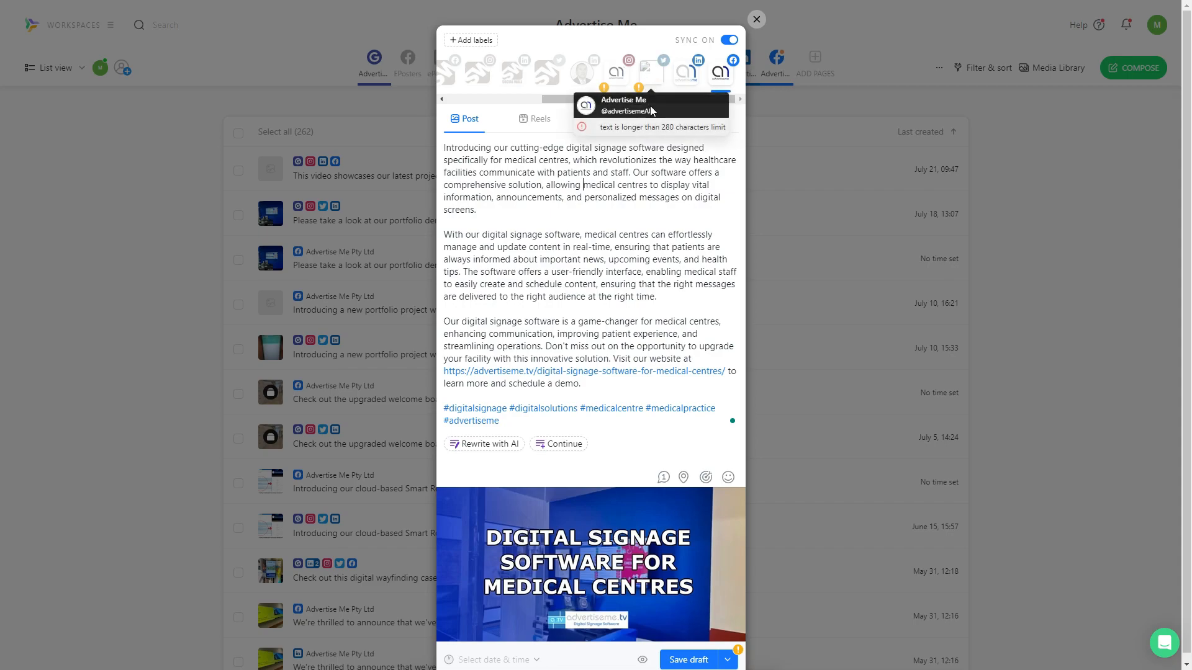
{"action": "left_click", "coordinate": [730, 40]}
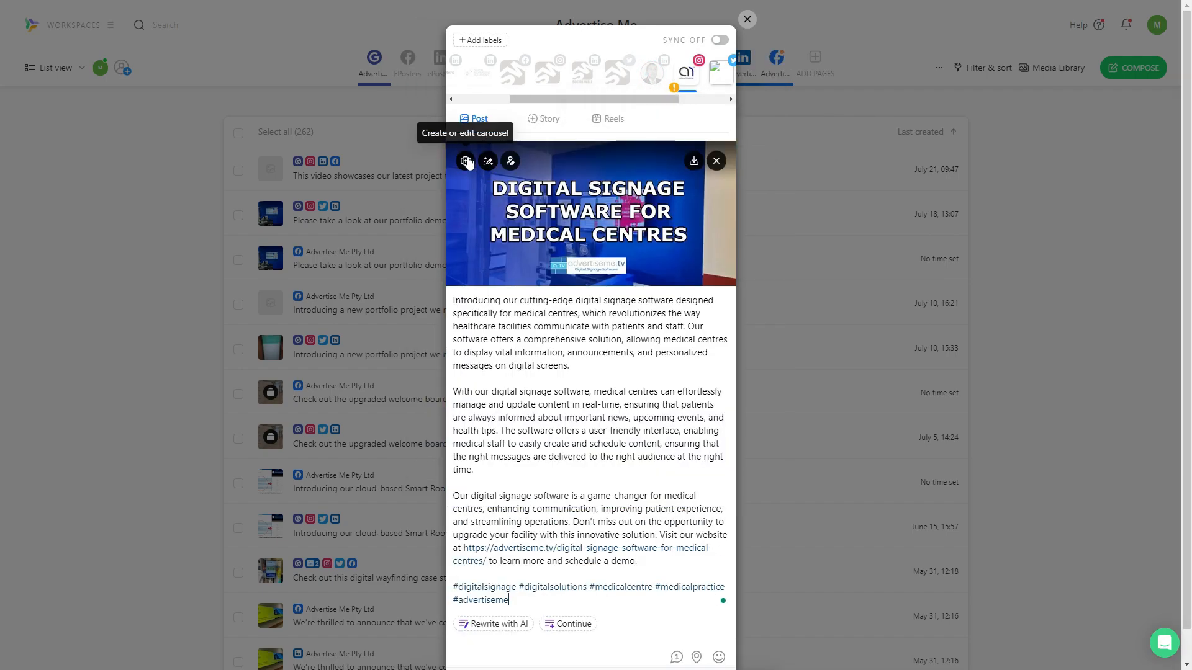
{"action": "left_click", "coordinate": [488, 163]}
{"action": "left_click", "coordinate": [105, 519]}
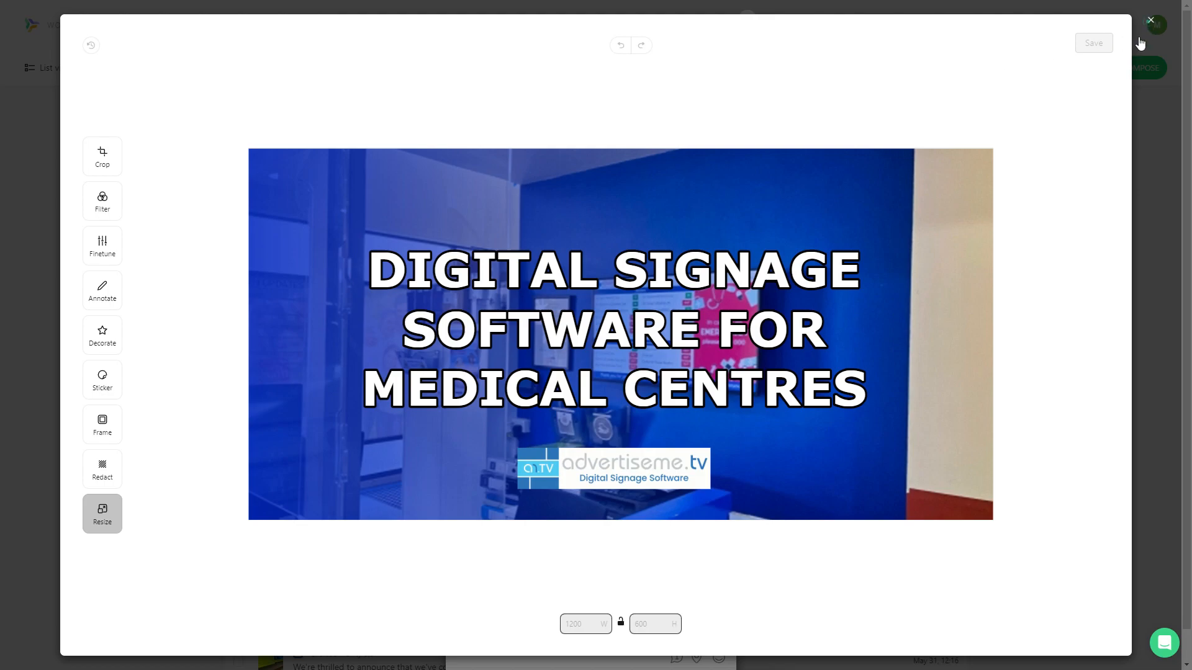
{"action": "left_click", "coordinate": [1150, 20]}
Step: Crop the Instagram version's image to the Instagram Landscape shape and save the edited image
{"action": "mouse_move", "coordinate": [472, 181]}
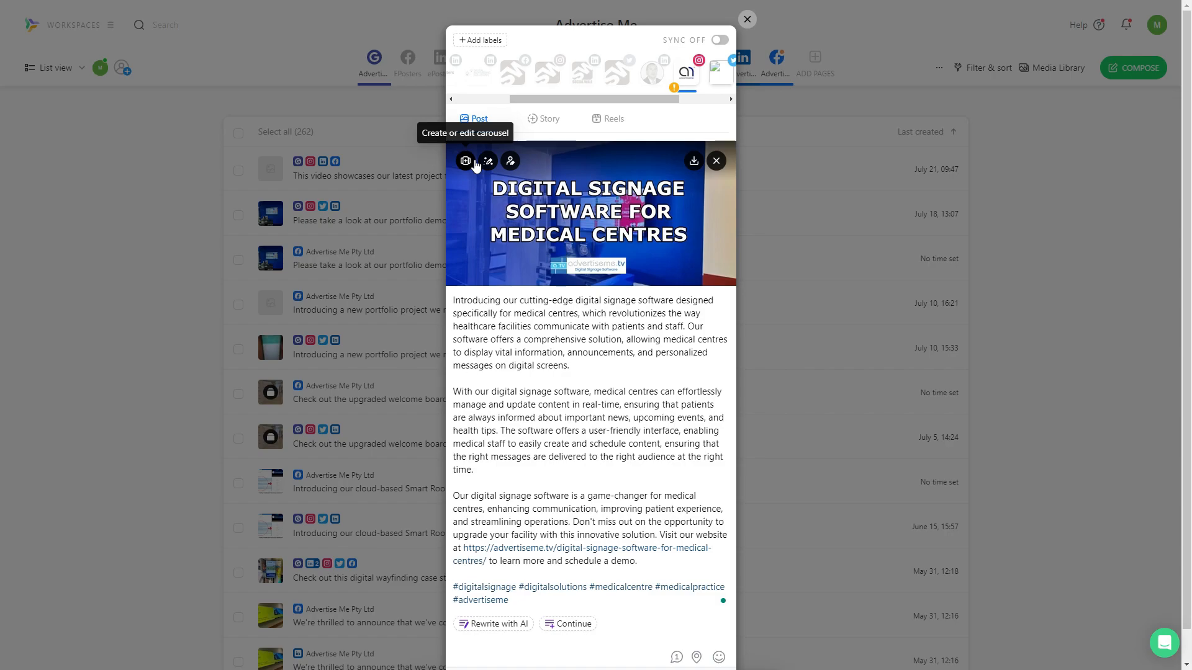
{"action": "left_click", "coordinate": [487, 162]}
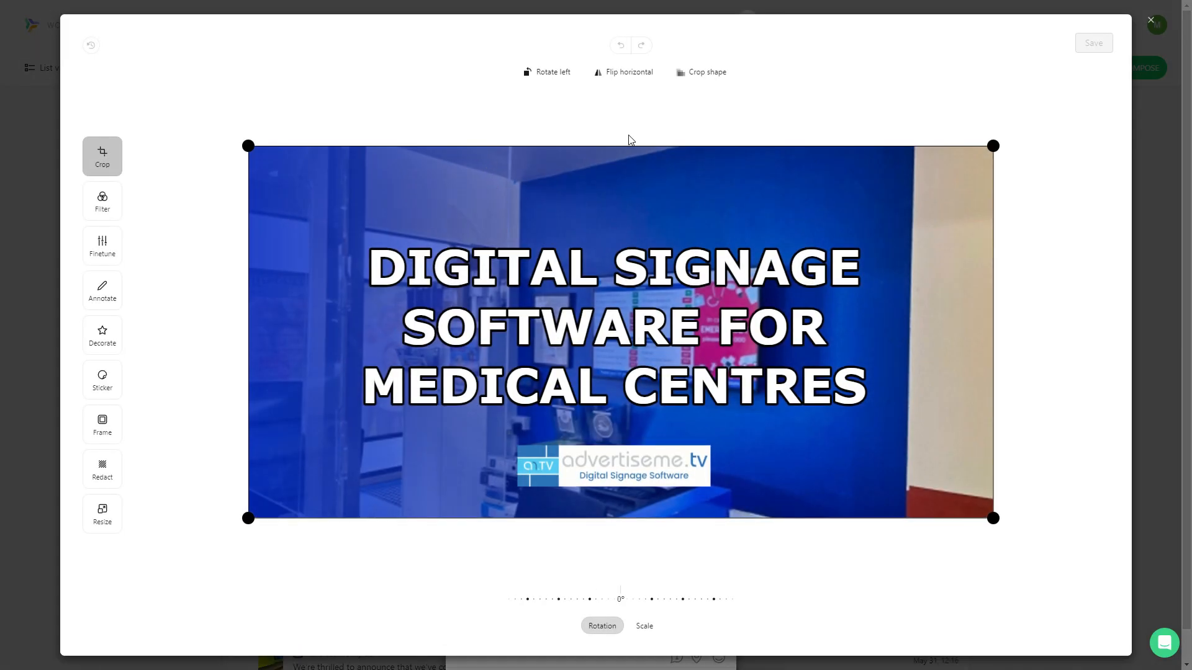
{"action": "left_click", "coordinate": [706, 75]}
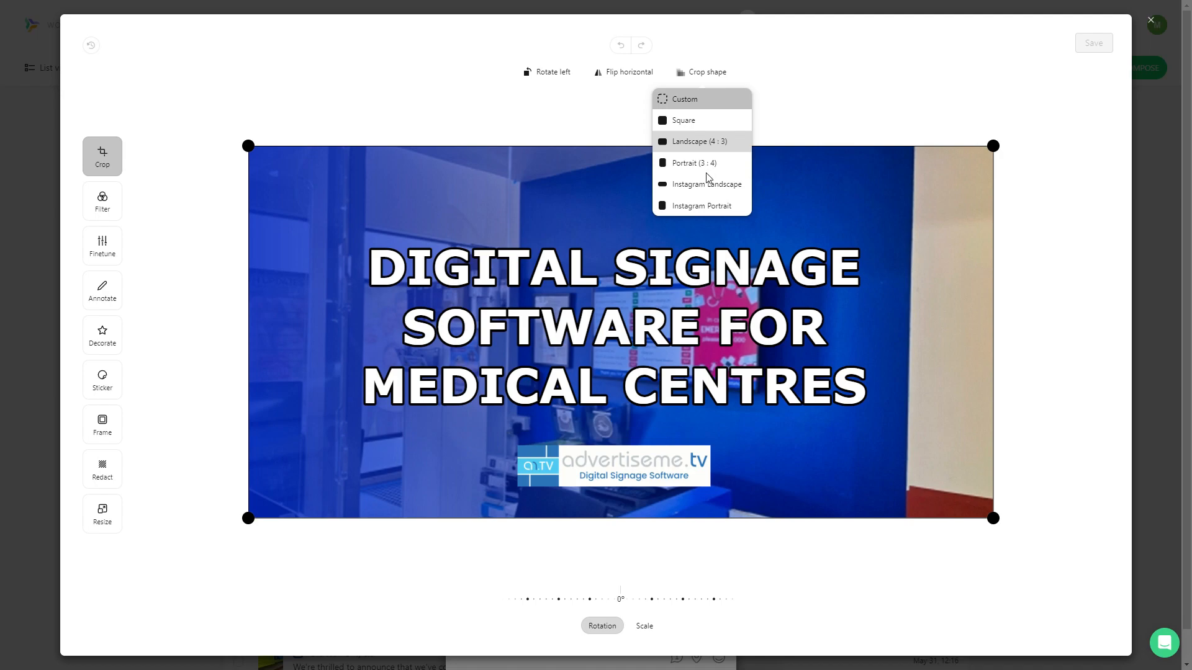
{"action": "left_click", "coordinate": [705, 181]}
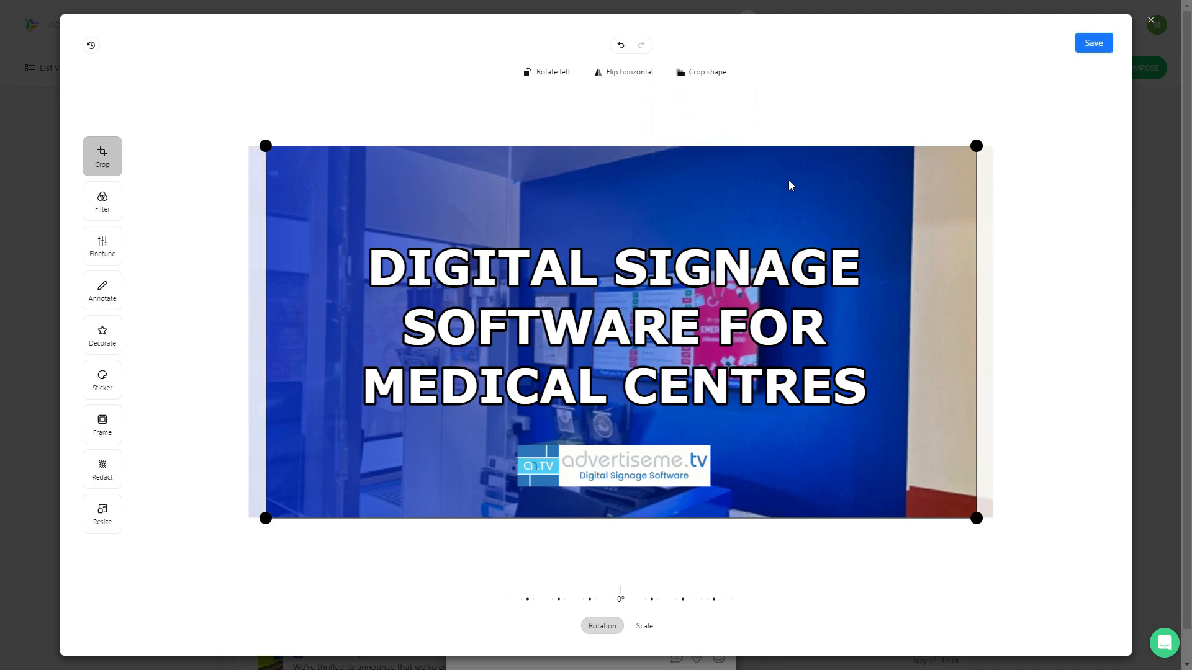
{"action": "left_click", "coordinate": [1092, 44]}
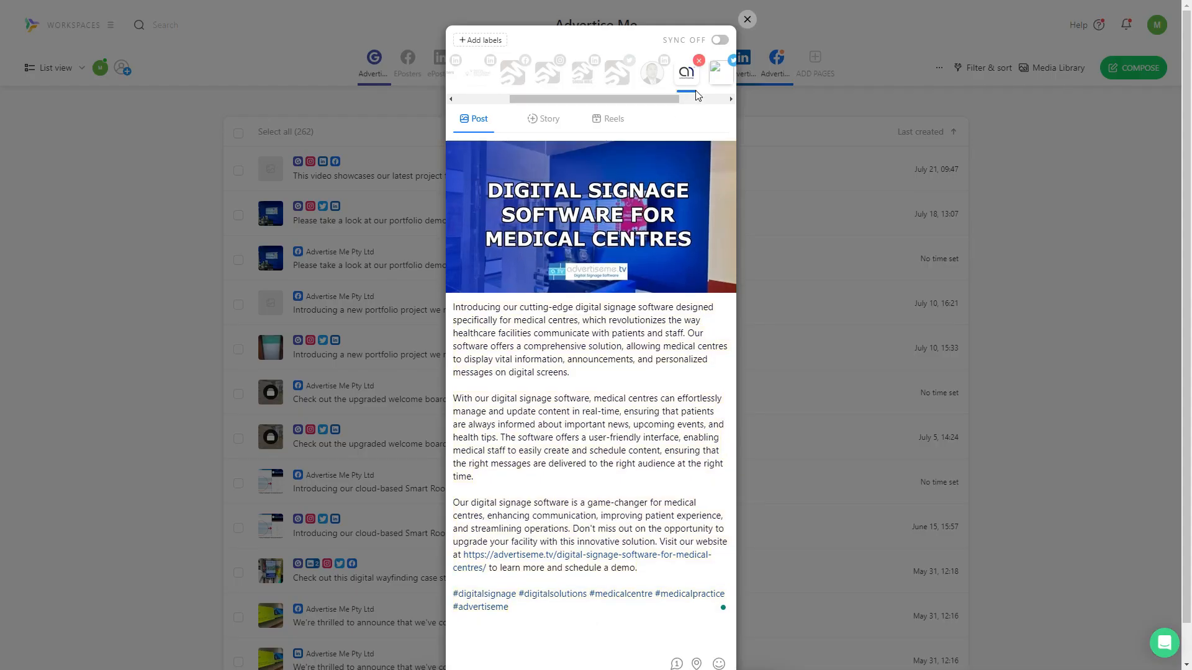
Step: Shorten the Twitter version to the opening sentence, website link and three hashtags, and save all page versions as a draft
{"action": "left_click_drag", "start_coordinate": [663, 103], "coordinate": [711, 106]}
{"action": "left_click", "coordinate": [615, 324]}
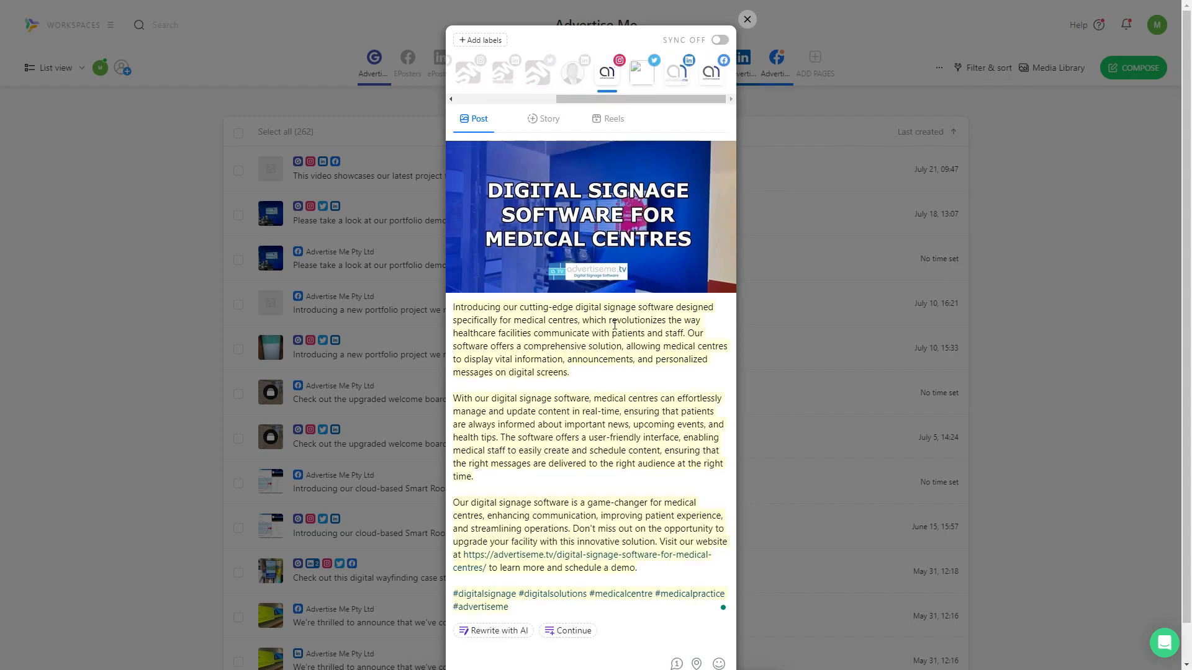
{"action": "scroll", "coordinate": [614, 416], "scroll_direction": "down", "scroll_amount": 1}
{"action": "left_click", "coordinate": [679, 652]}
{"action": "left_click", "coordinate": [373, 623]}
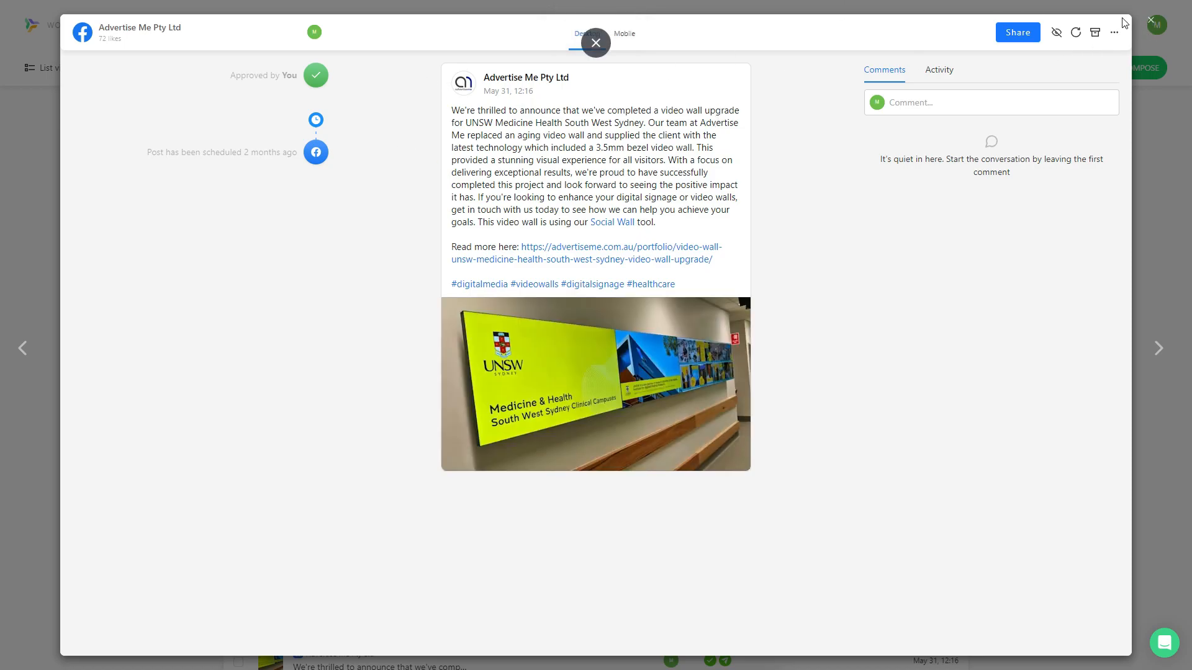
{"action": "left_click", "coordinate": [1149, 22]}
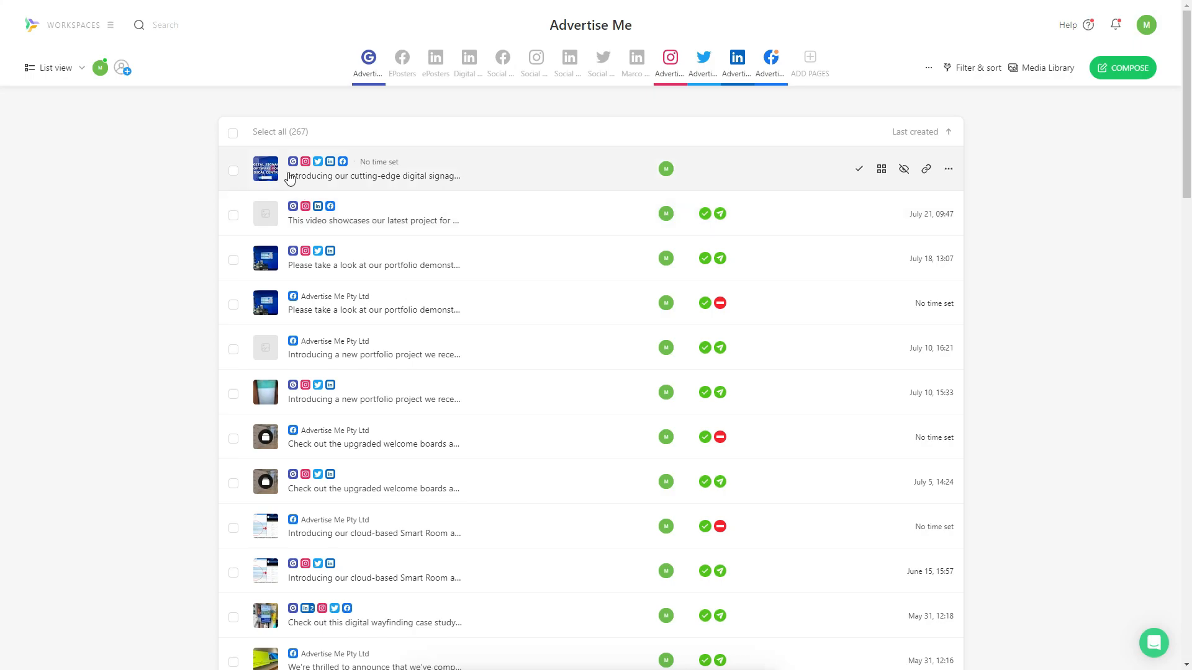
Step: Select the new grouped draft at the start of the post list and check its additional bulk actions
{"action": "left_click", "coordinate": [233, 170]}
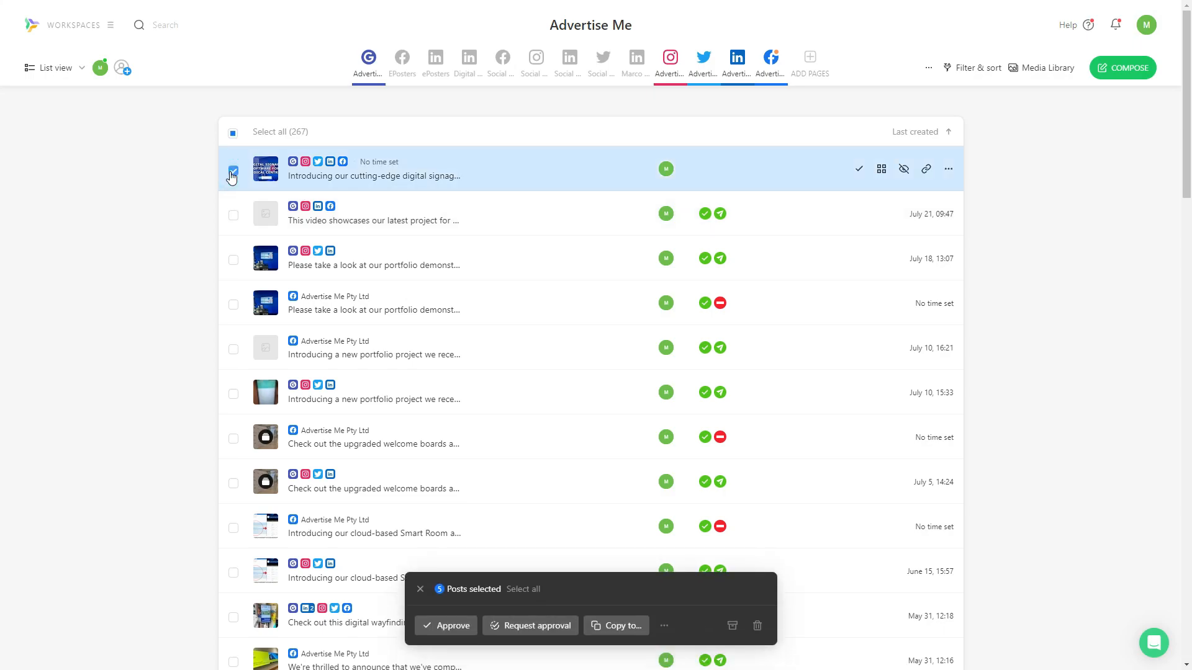
{"action": "left_click", "coordinate": [664, 627]}
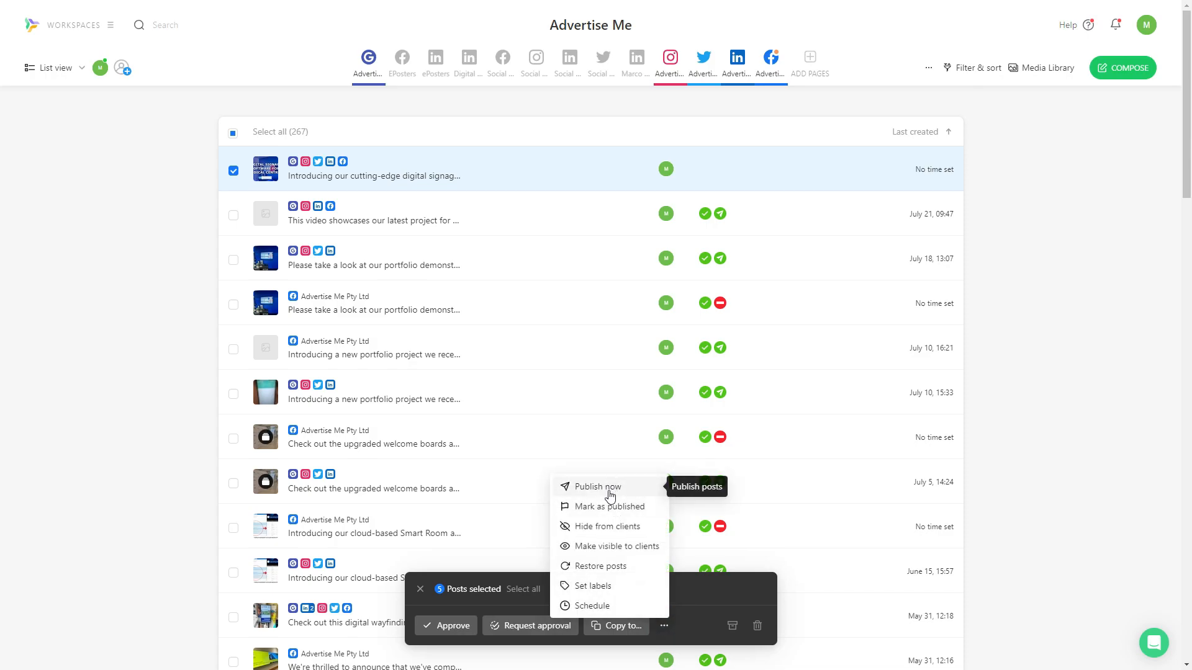
{"action": "left_click", "coordinate": [106, 266]}
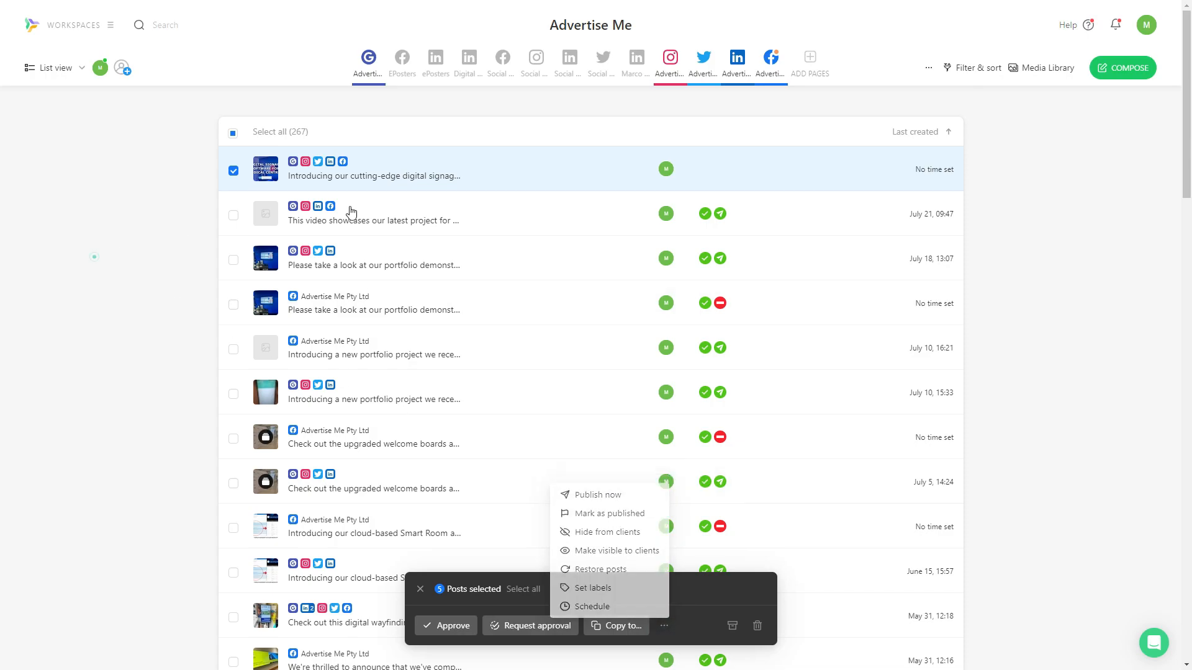
Step: Change "revolutionizes" to "revolutionises" in the draft's Twitter and Google Business Profile versions and return to the post list
{"action": "left_click", "coordinate": [408, 176]}
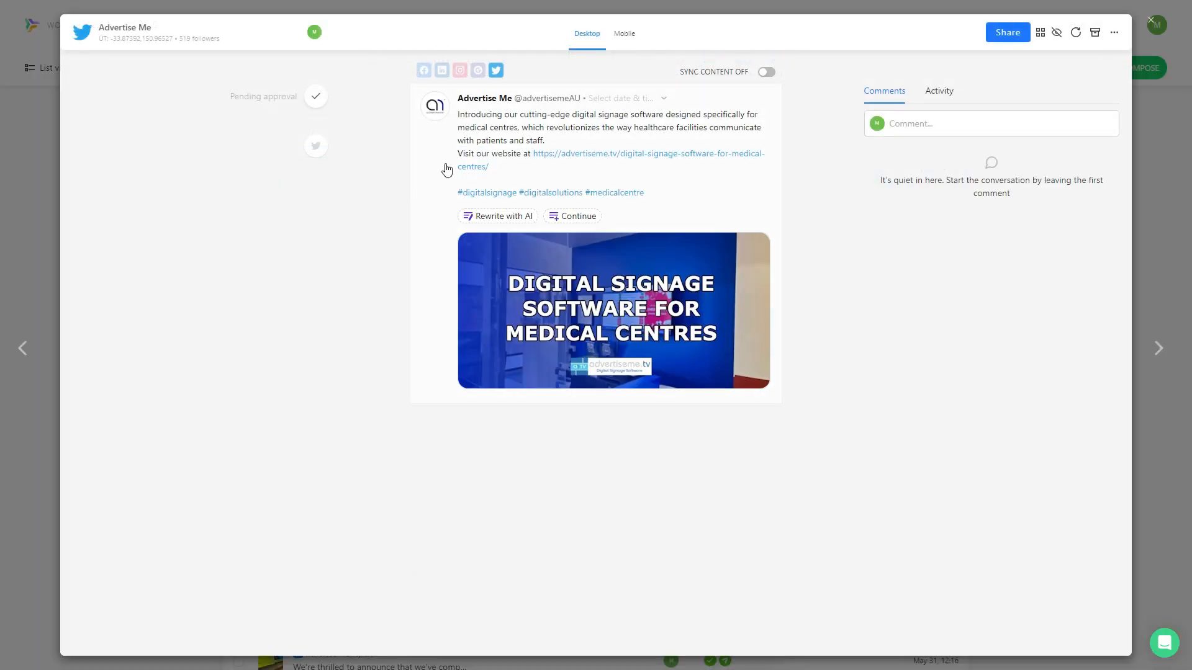
{"action": "left_click", "coordinate": [586, 127]}
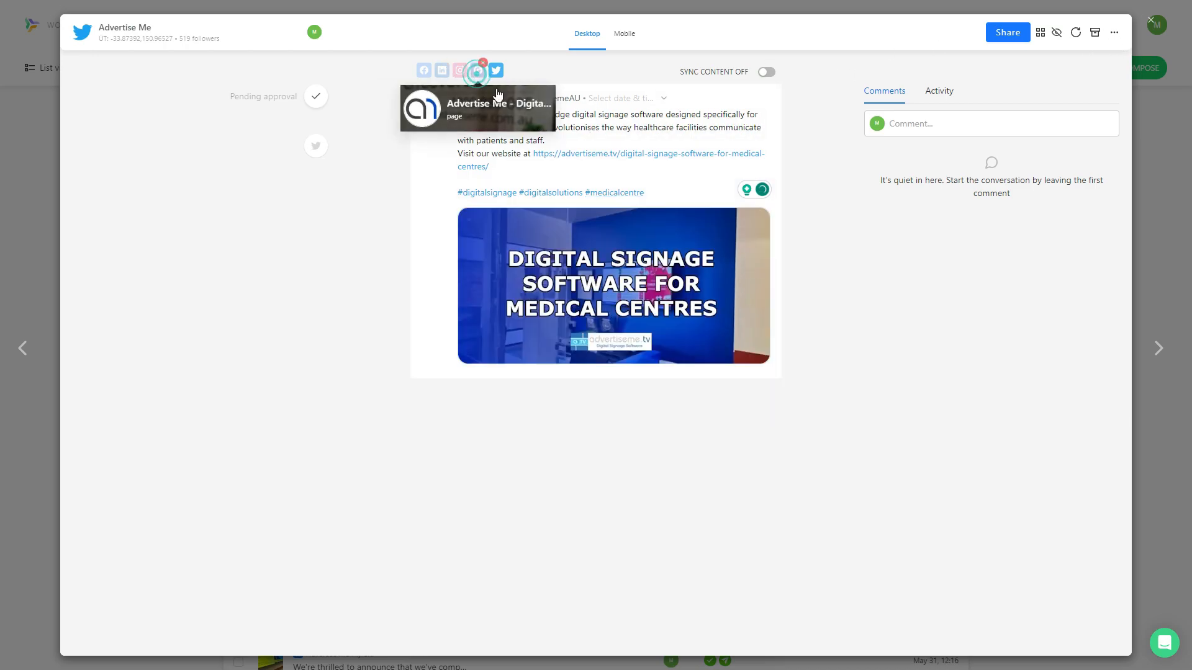
{"action": "left_click", "coordinate": [478, 72]}
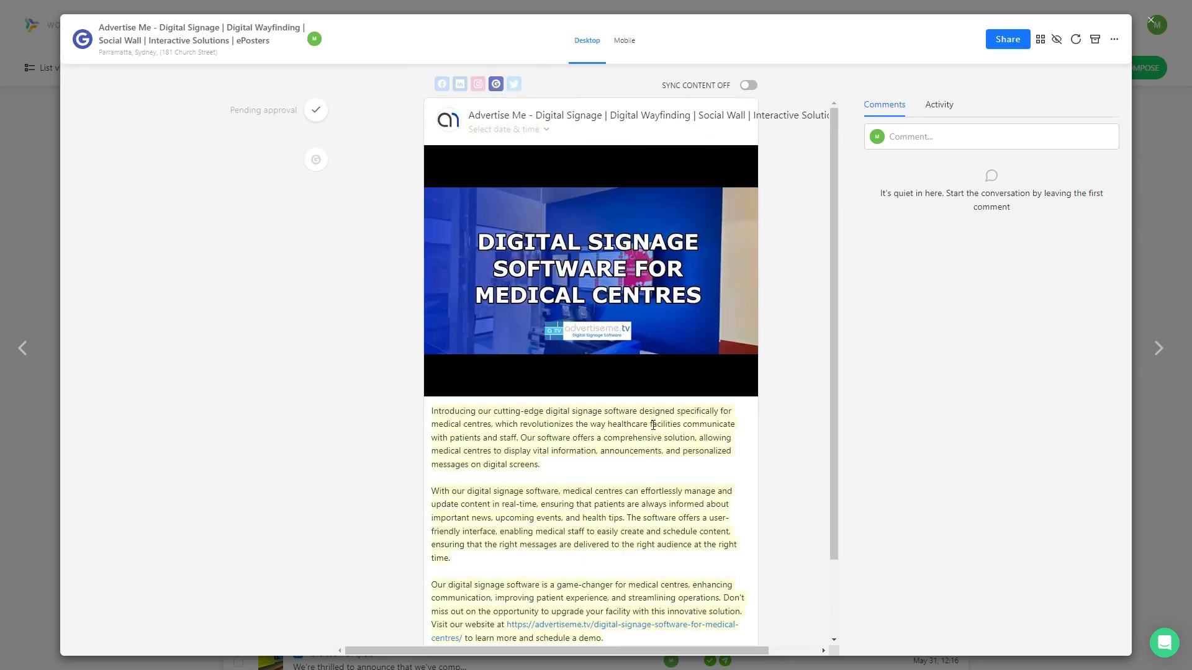
{"action": "left_click", "coordinate": [565, 425]}
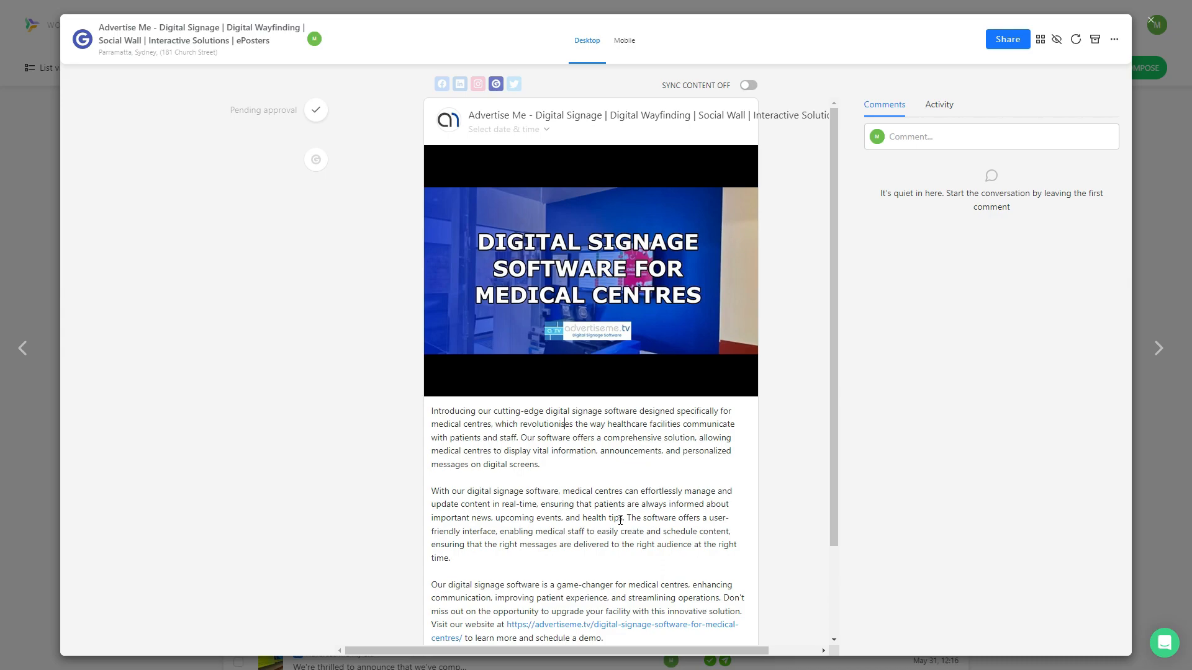
{"action": "scroll", "coordinate": [625, 532], "scroll_direction": "down", "scroll_amount": 2}
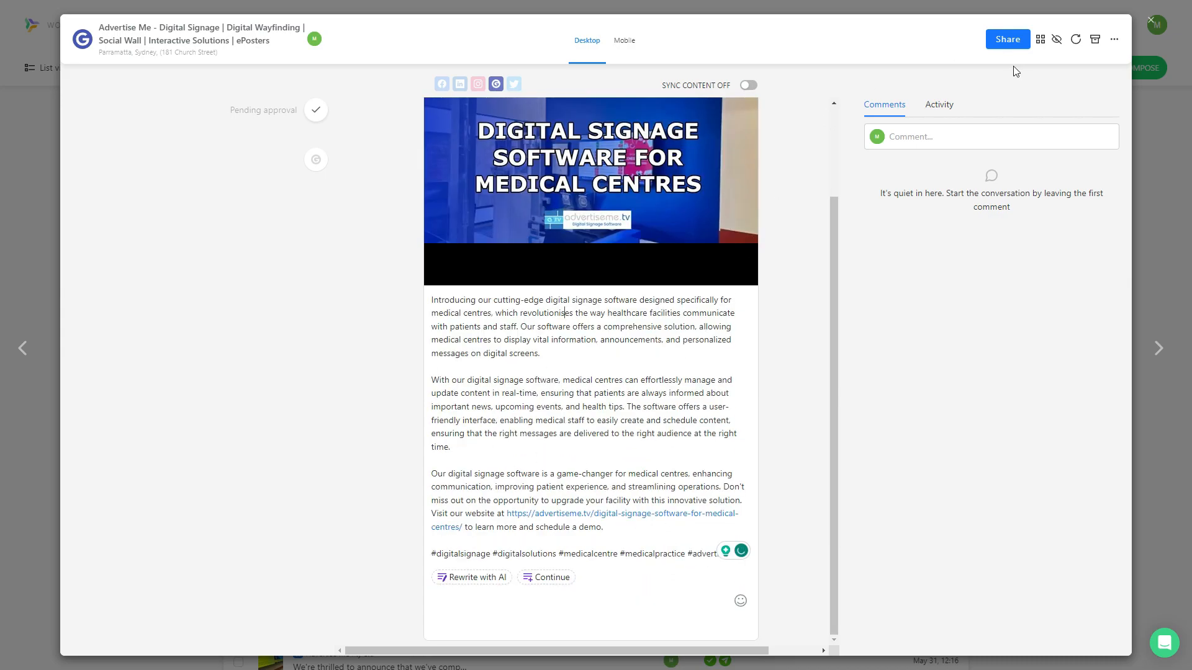
{"action": "left_click", "coordinate": [1151, 20]}
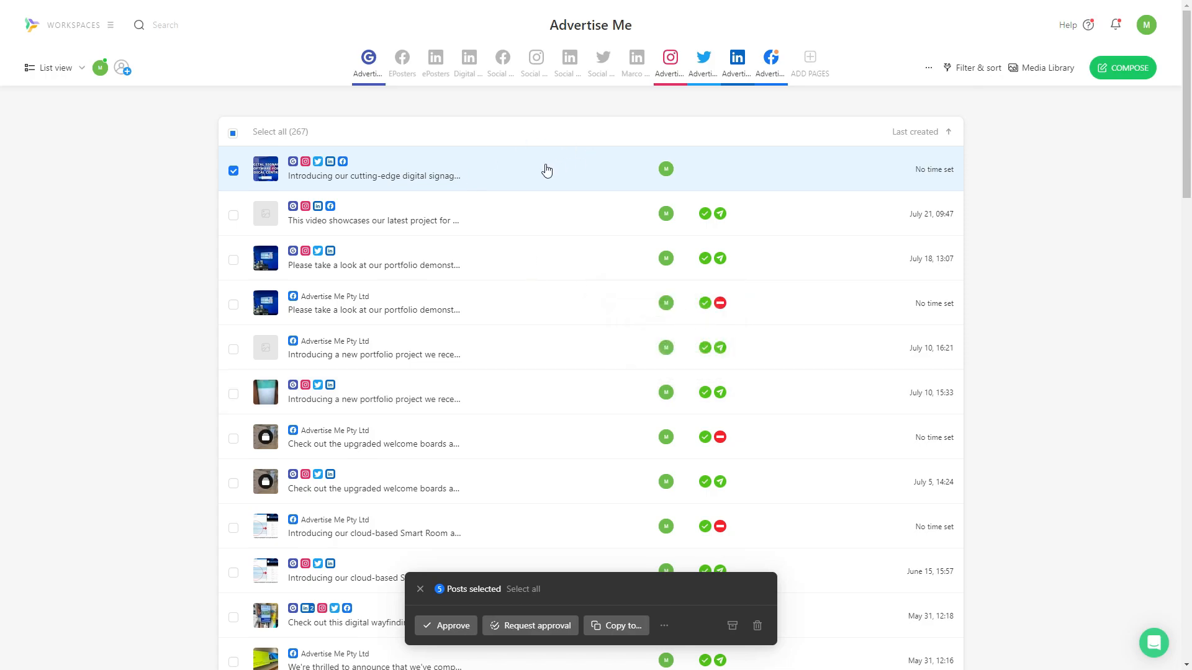
Step: Approve all page versions of the selected draft
{"action": "left_click", "coordinate": [442, 627]}
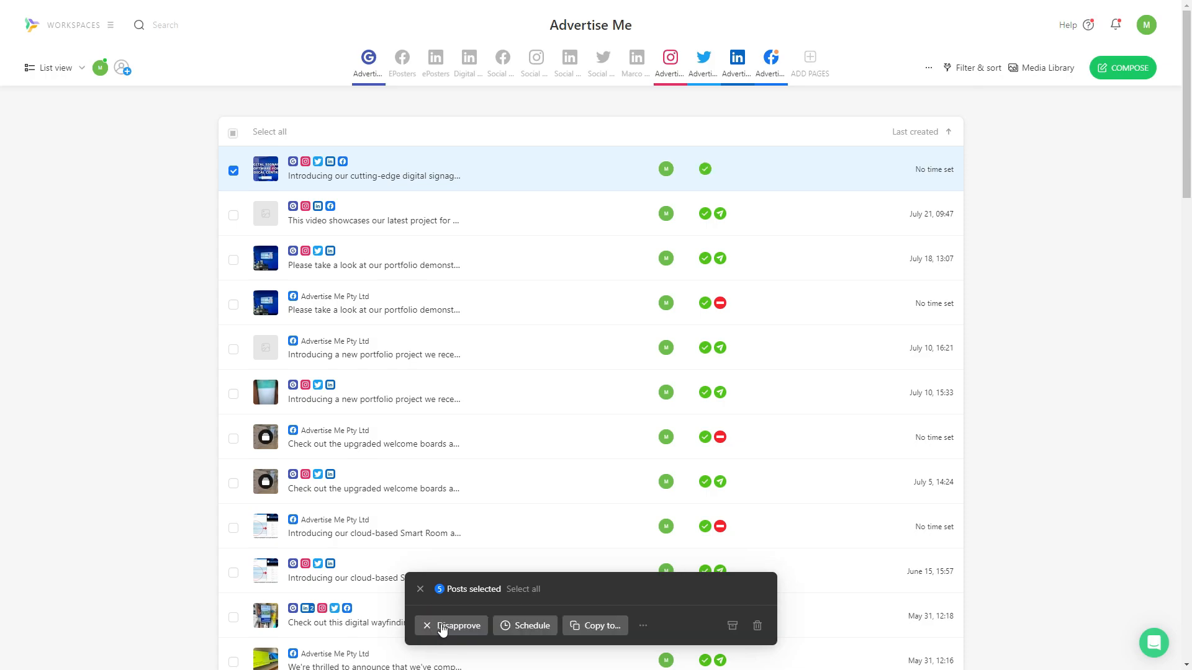